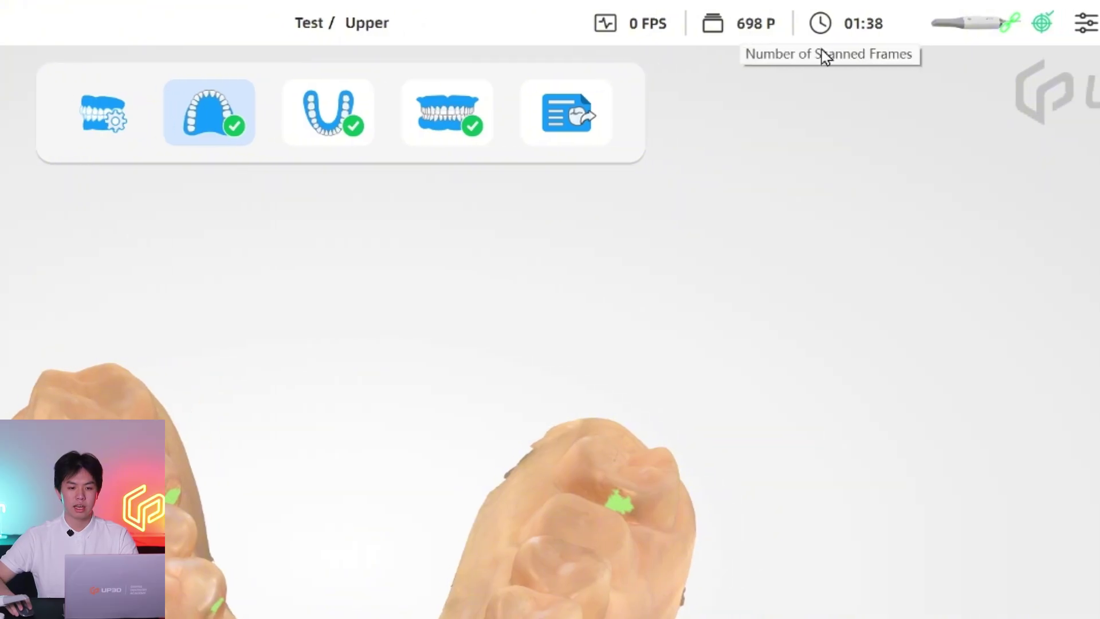
# - View the scanning time breakdown, switch to the Lower jaw scan and inspect its model from another angle
pyautogui.click(922, 26)
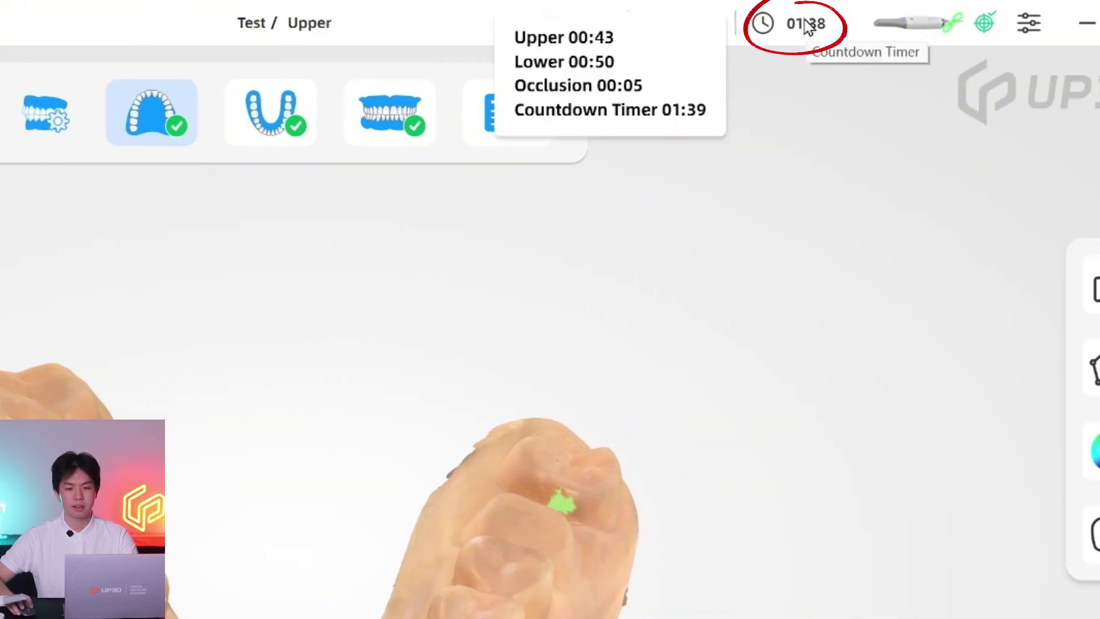
pyautogui.click(949, 132)
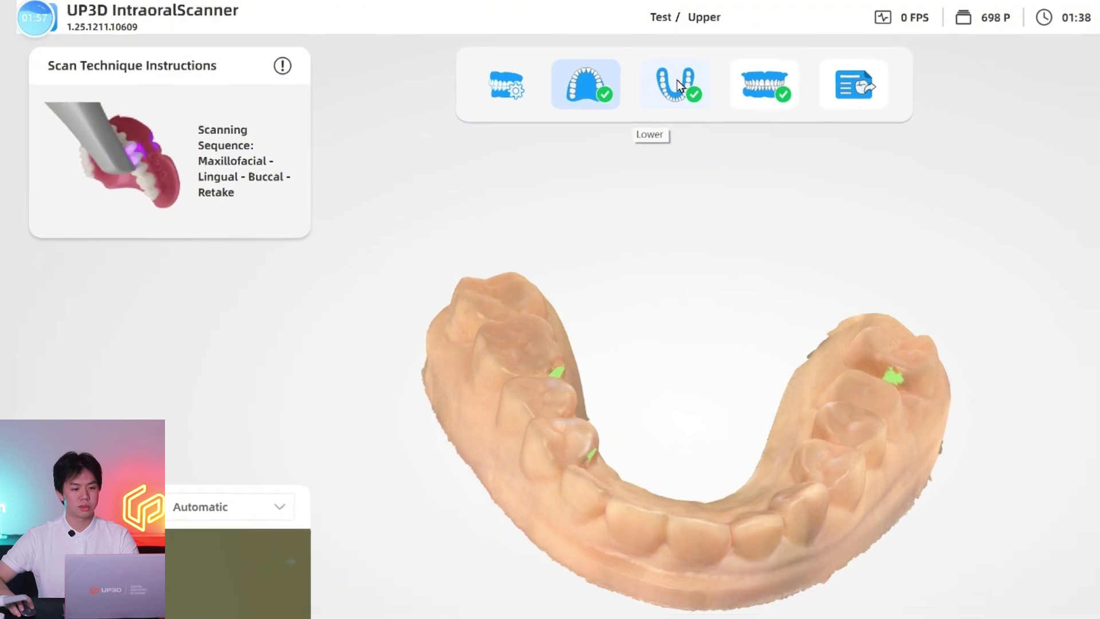
pyautogui.click(619, 76)
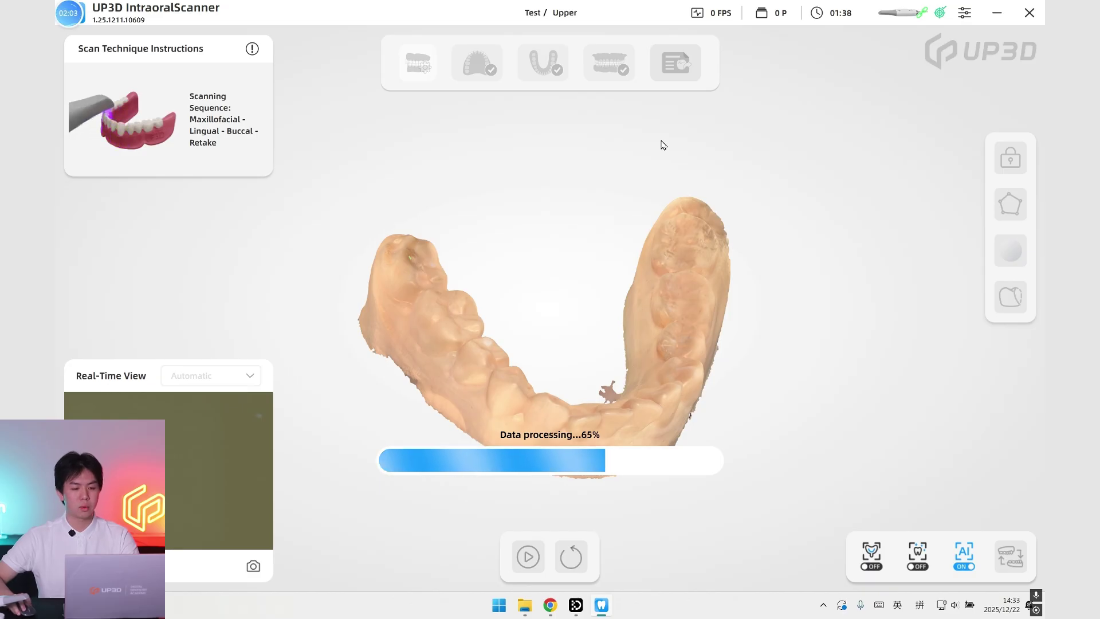
pyautogui.moveTo(652, 206); pyautogui.dragTo(737, 288)
pyautogui.moveTo(458, 427); pyautogui.dragTo(701, 388)
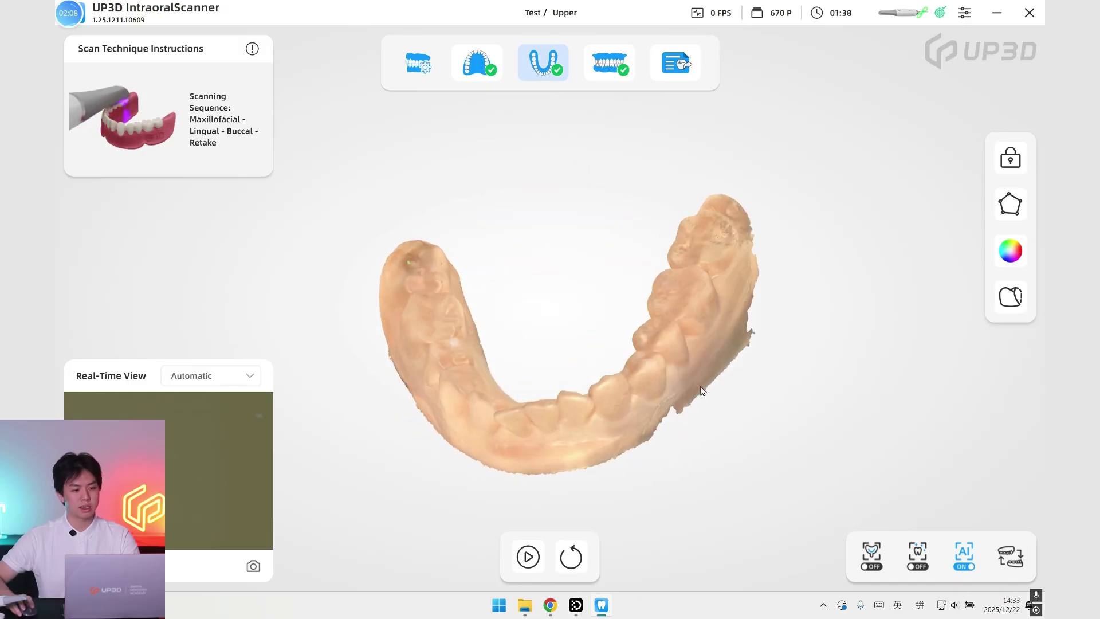
# - Try adding Preop-Upper to the workflow in Scan Object Management, and deselect it again
pyautogui.click(420, 66)
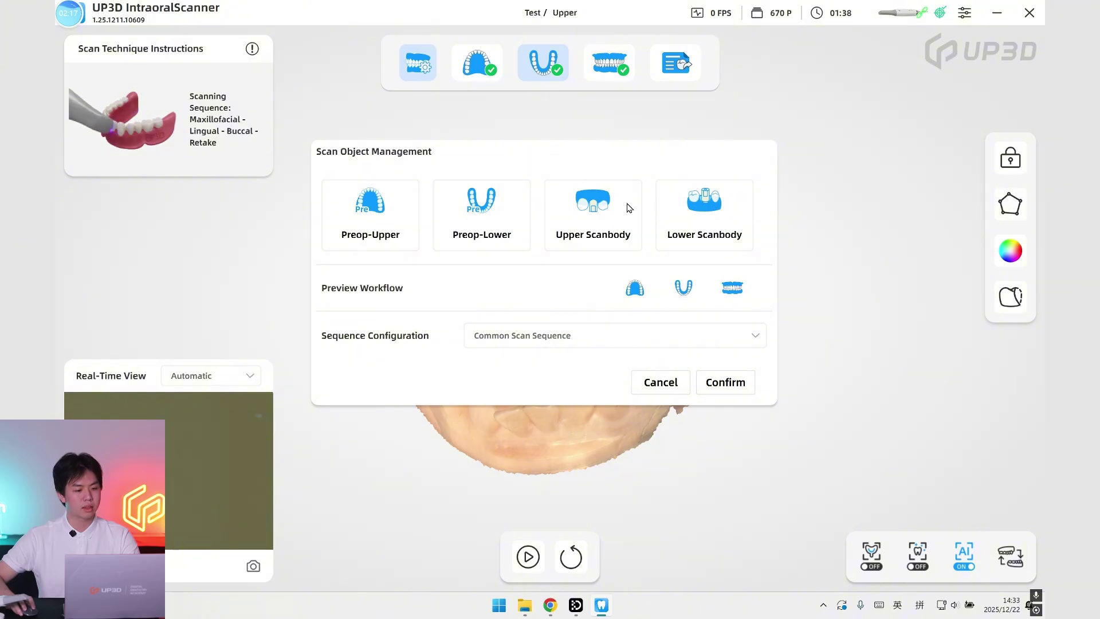
pyautogui.click(359, 200)
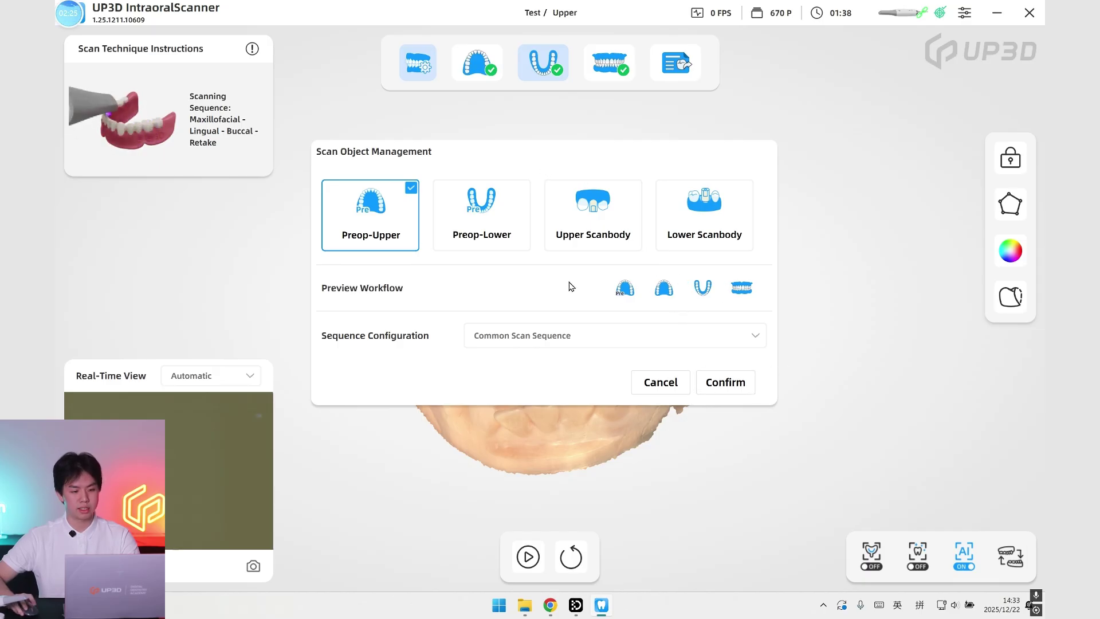
pyautogui.click(397, 209)
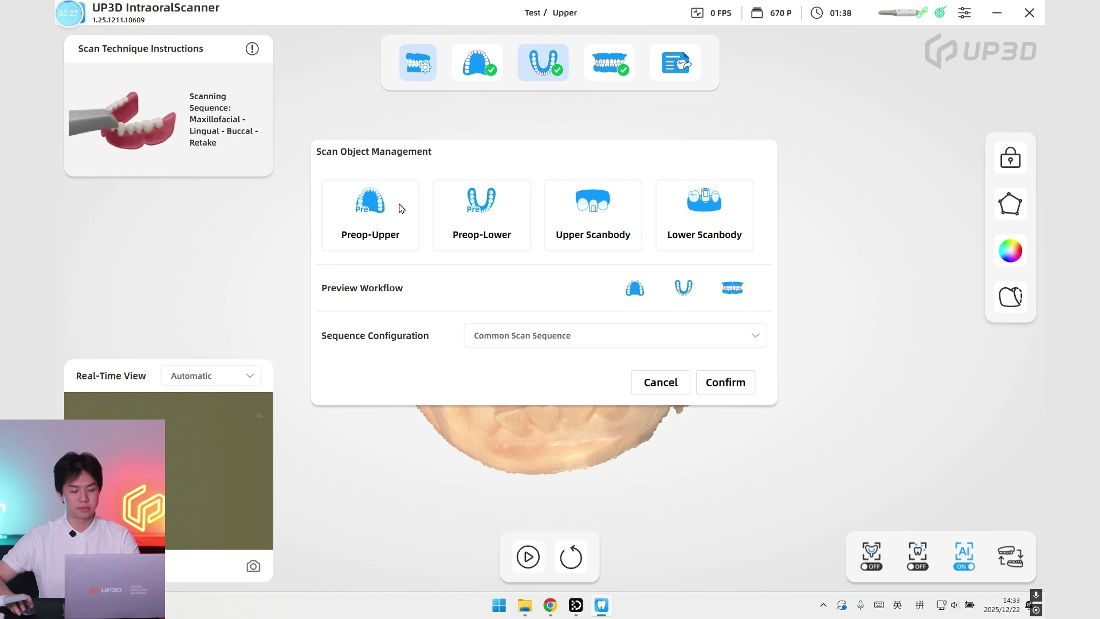
pyautogui.click(727, 381)
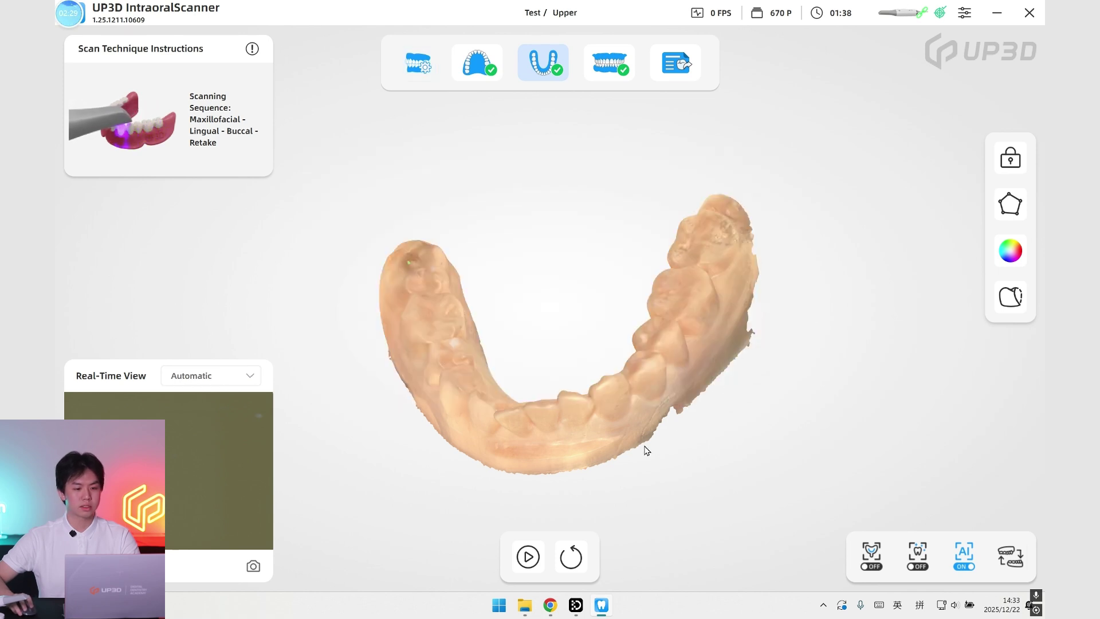
# - View the material options available for the Real-Time View without changing the selection
pyautogui.moveTo(762, 257); pyautogui.dragTo(781, 337)
pyautogui.moveTo(618, 425); pyautogui.dragTo(609, 343)
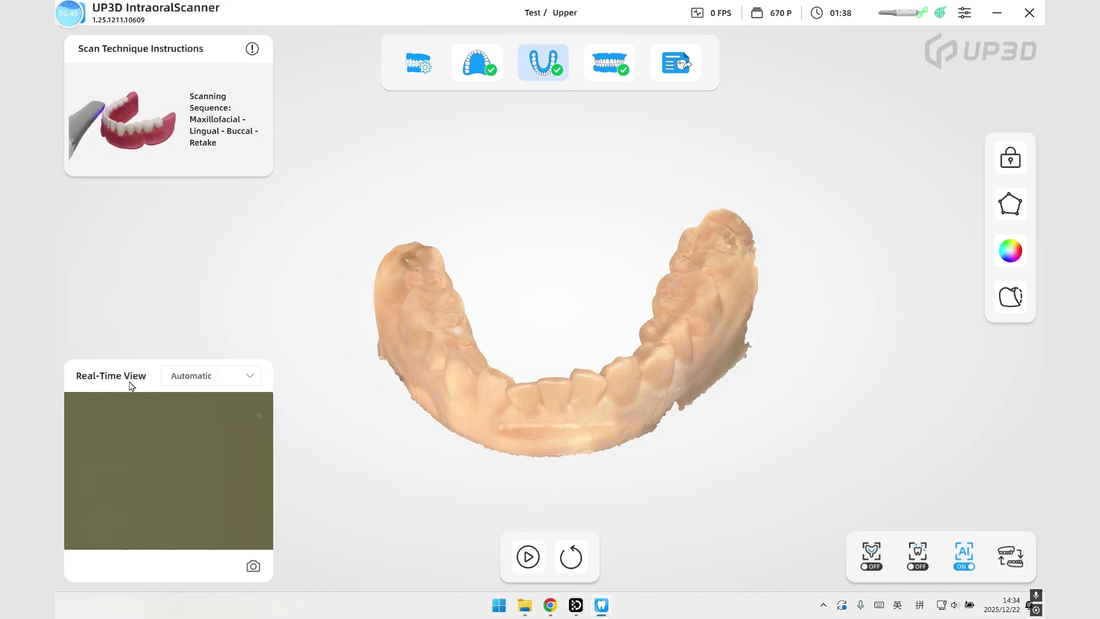
pyautogui.click(243, 378)
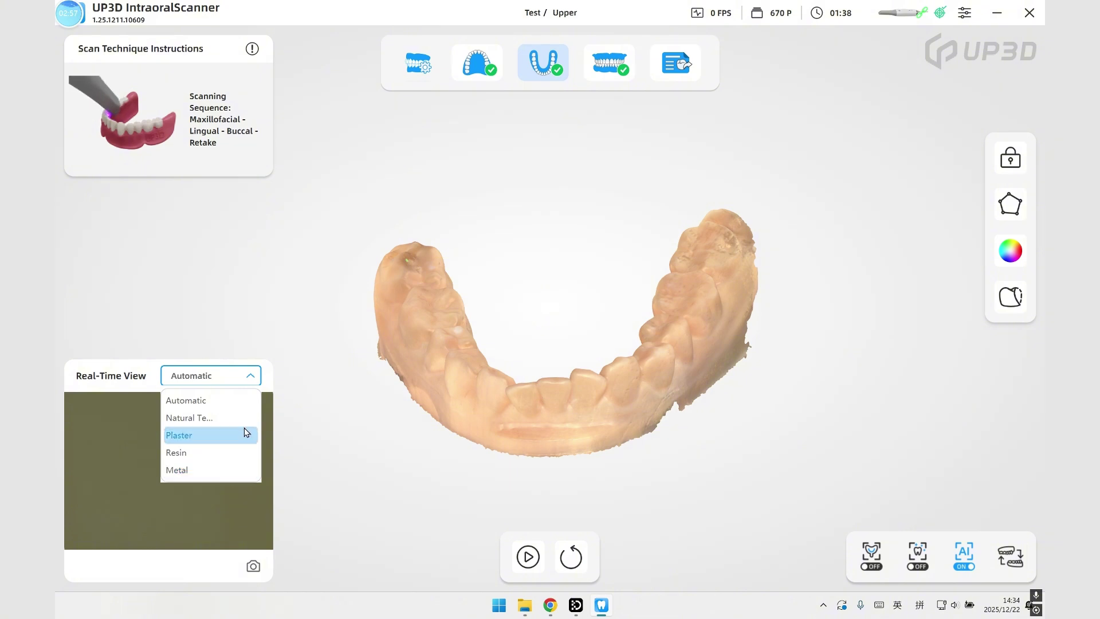
pyautogui.click(302, 375)
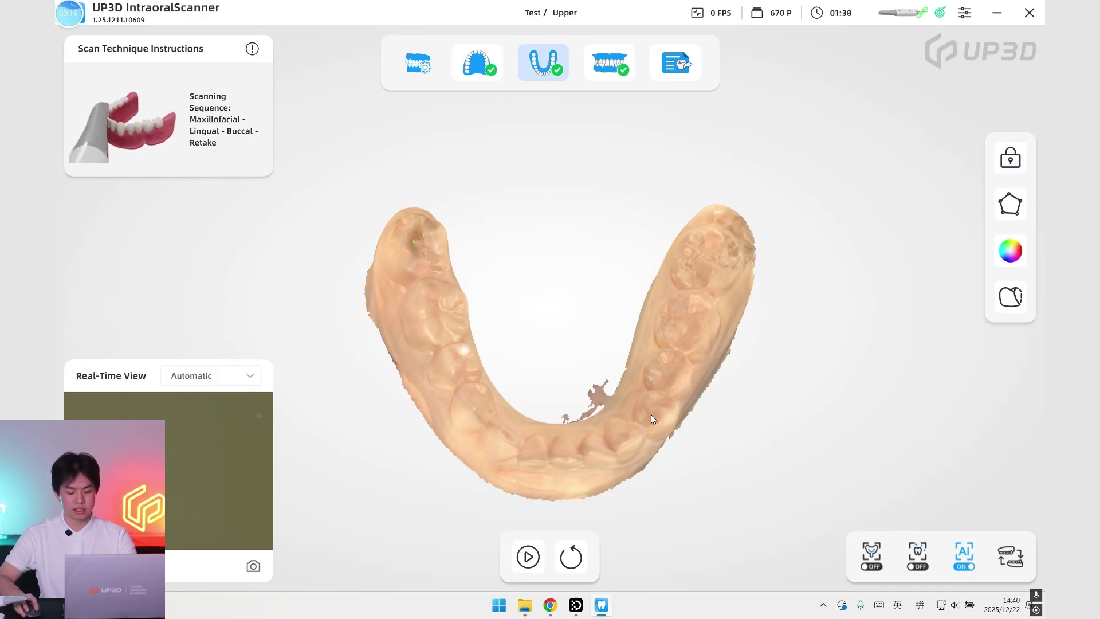
# - Open the lock tools on the lower jaw scan and inspect the processed model from several angles
pyautogui.moveTo(643, 441); pyautogui.dragTo(740, 349)
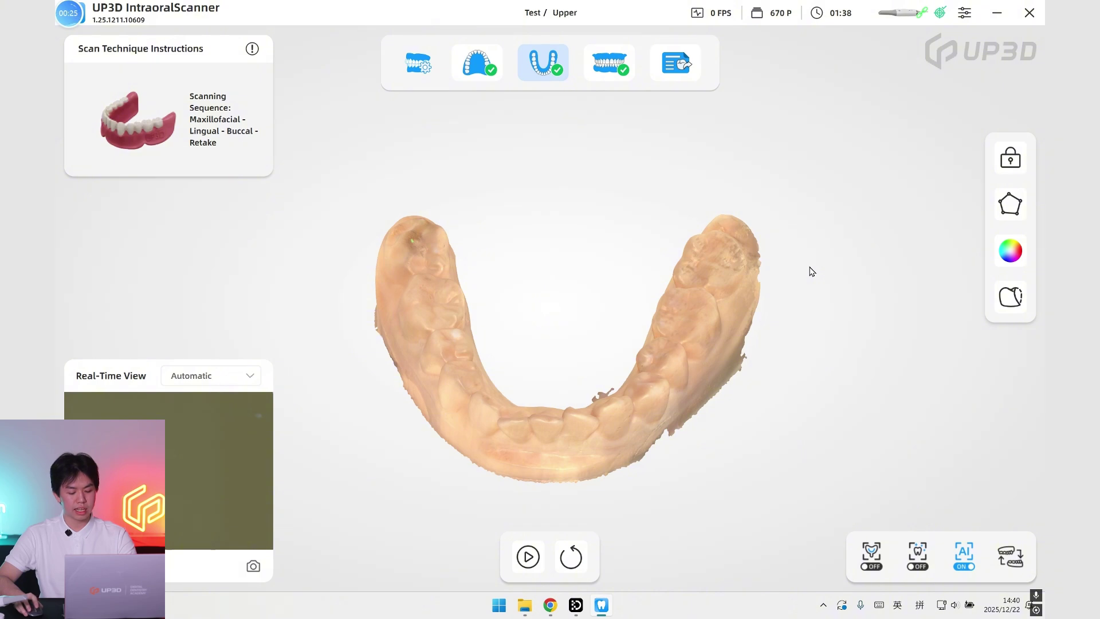
pyautogui.moveTo(702, 368)
pyautogui.mouseDown()
pyautogui.moveTo(682, 306)
pyautogui.moveTo(687, 373)
pyautogui.mouseUp()
pyautogui.moveTo(759, 257); pyautogui.dragTo(790, 275)
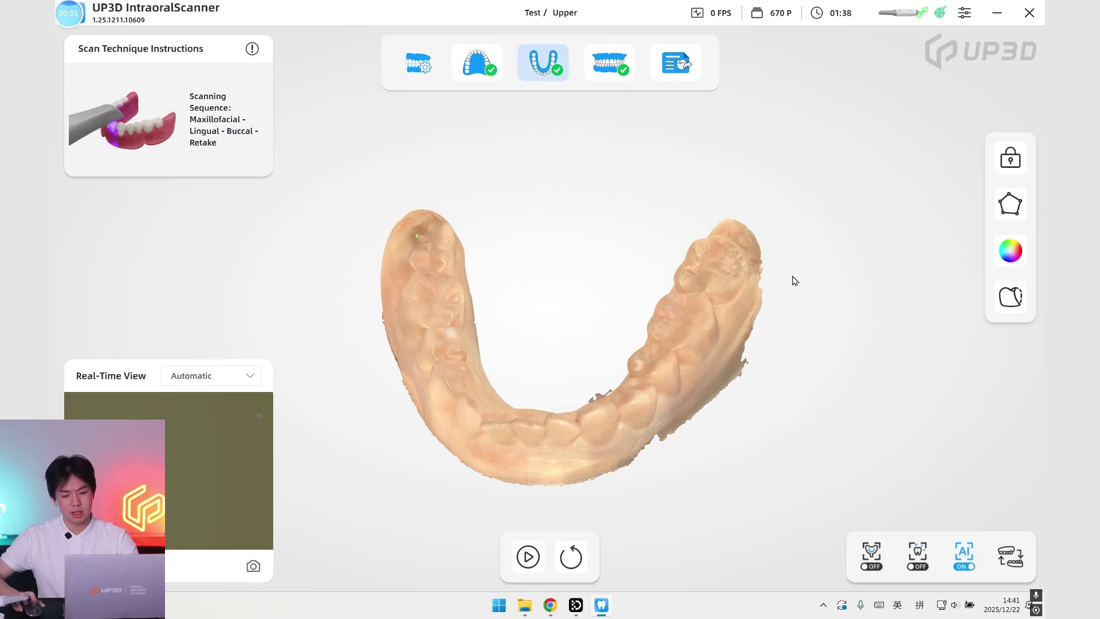
pyautogui.click(1022, 152)
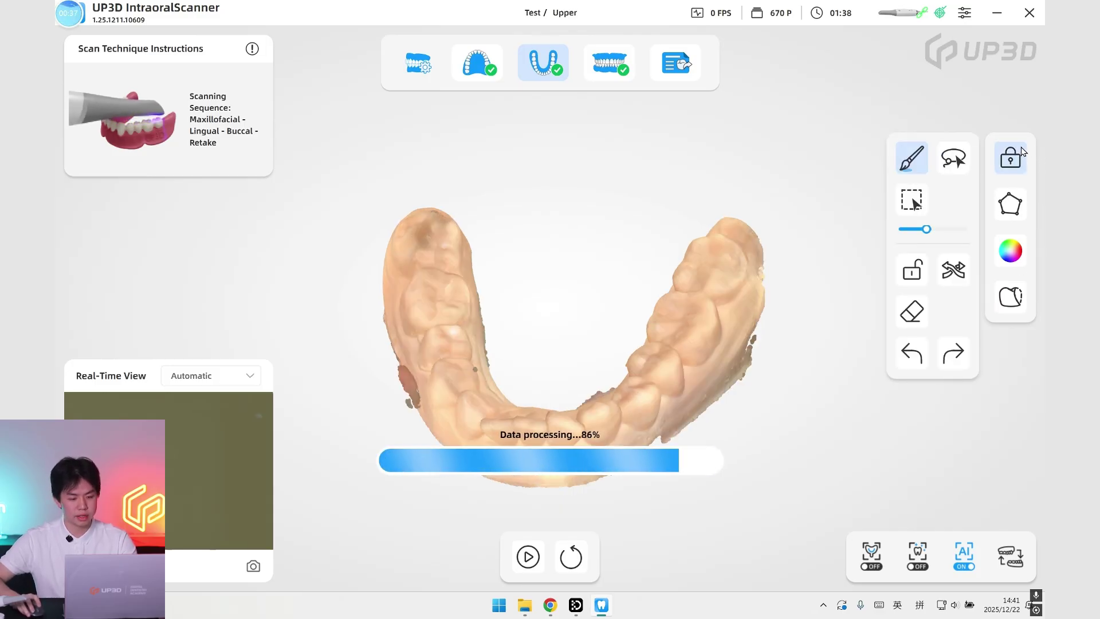
pyautogui.moveTo(606, 338); pyautogui.dragTo(594, 418, button='right')
pyautogui.moveTo(653, 392); pyautogui.dragTo(722, 335, button='right')
pyautogui.moveTo(548, 381); pyautogui.dragTo(541, 433, button='right')
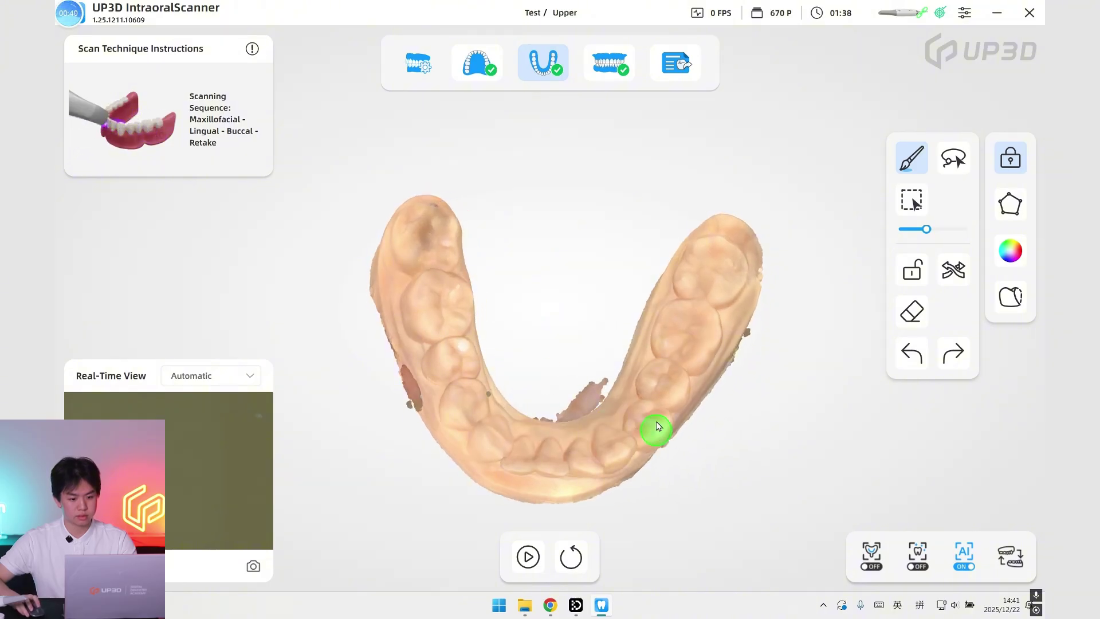
# - Switch to the Upper scan and lock the tooth next to the rearmost molar using the brush
pyautogui.click(676, 63)
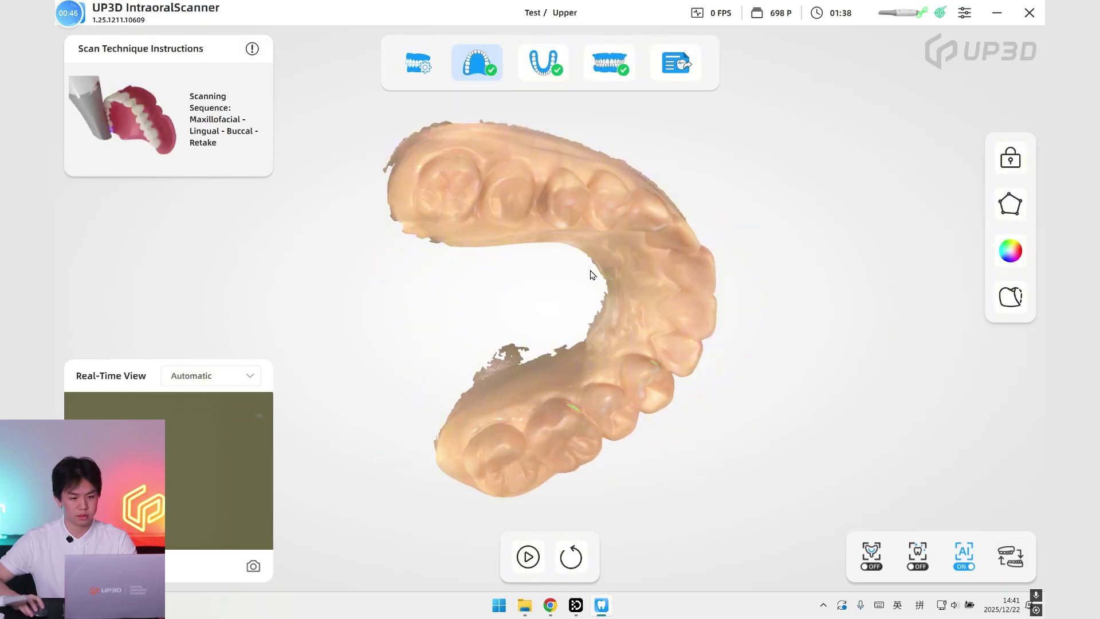
pyautogui.click(1010, 158)
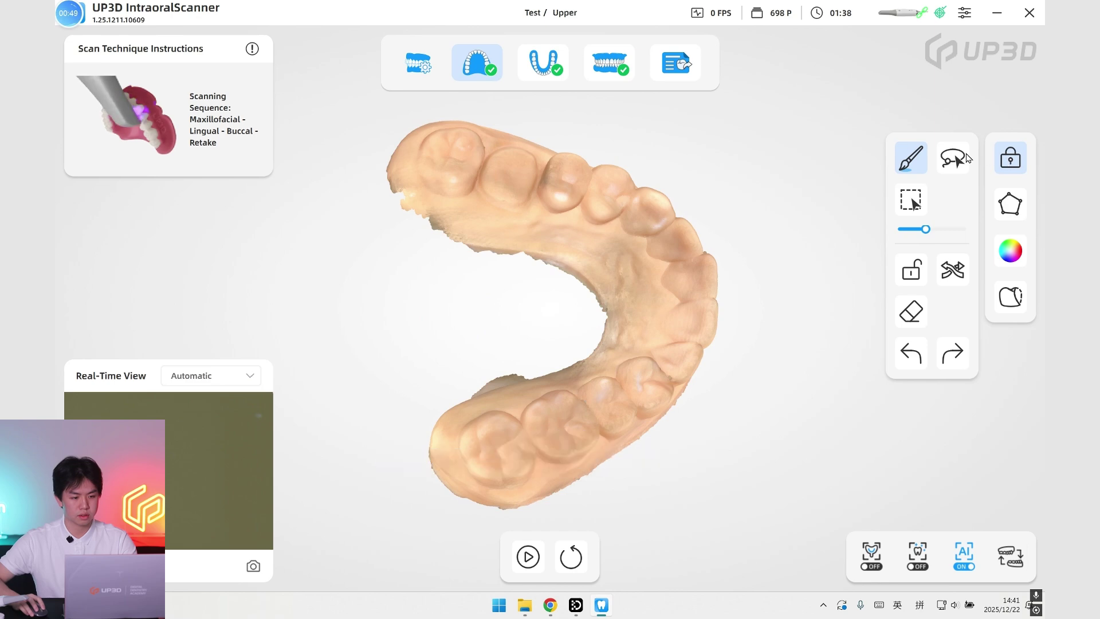
pyautogui.click(502, 156)
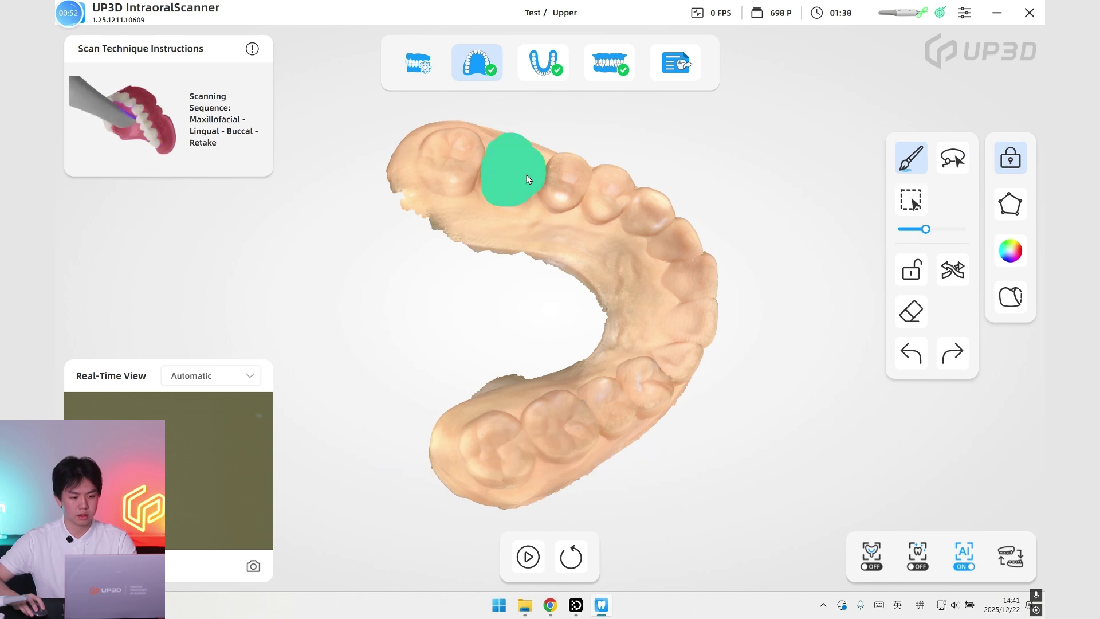
pyautogui.click(540, 228)
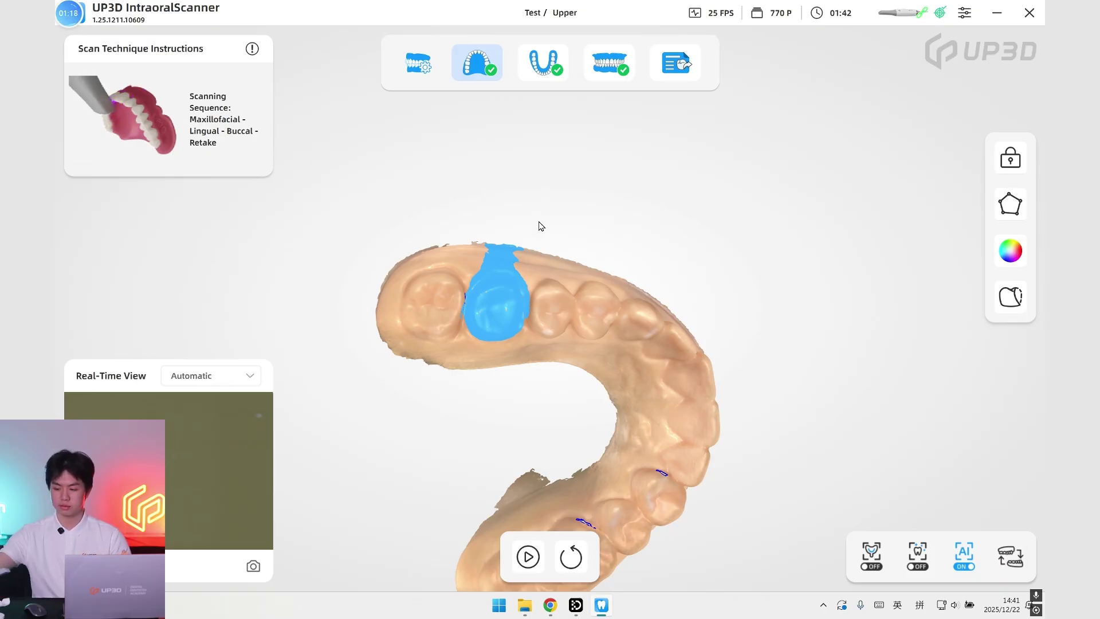
# - Open the selection and trimming tools for the upper scan and enlarge the selection brush
pyautogui.click(1010, 204)
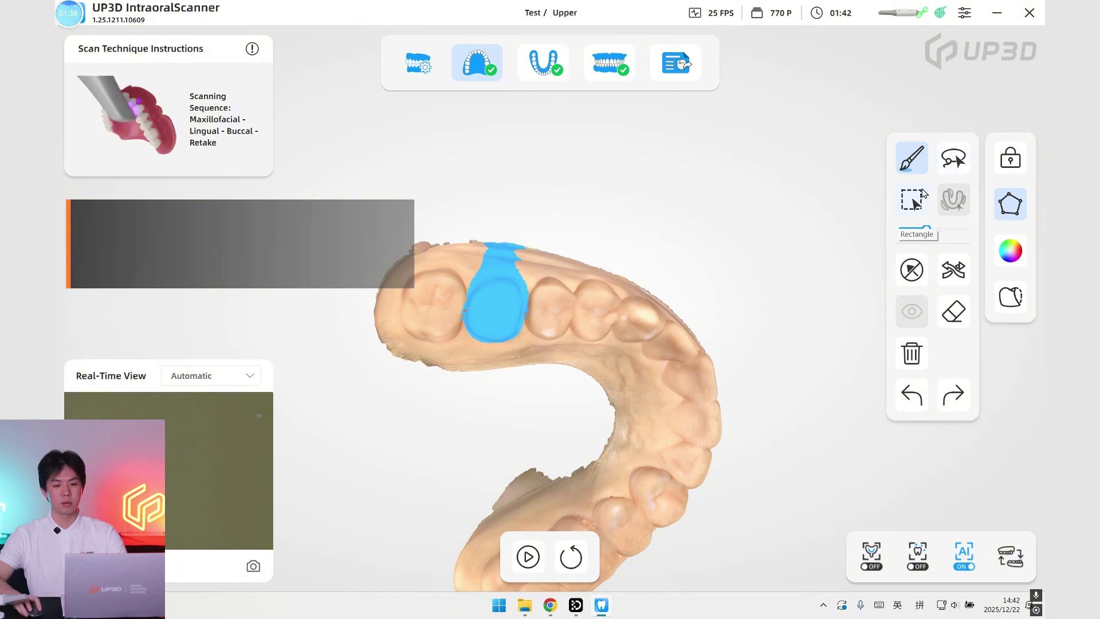
pyautogui.moveTo(934, 231)
pyautogui.mouseDown()
pyautogui.moveTo(950, 231)
pyautogui.moveTo(932, 230)
pyautogui.mouseUp()
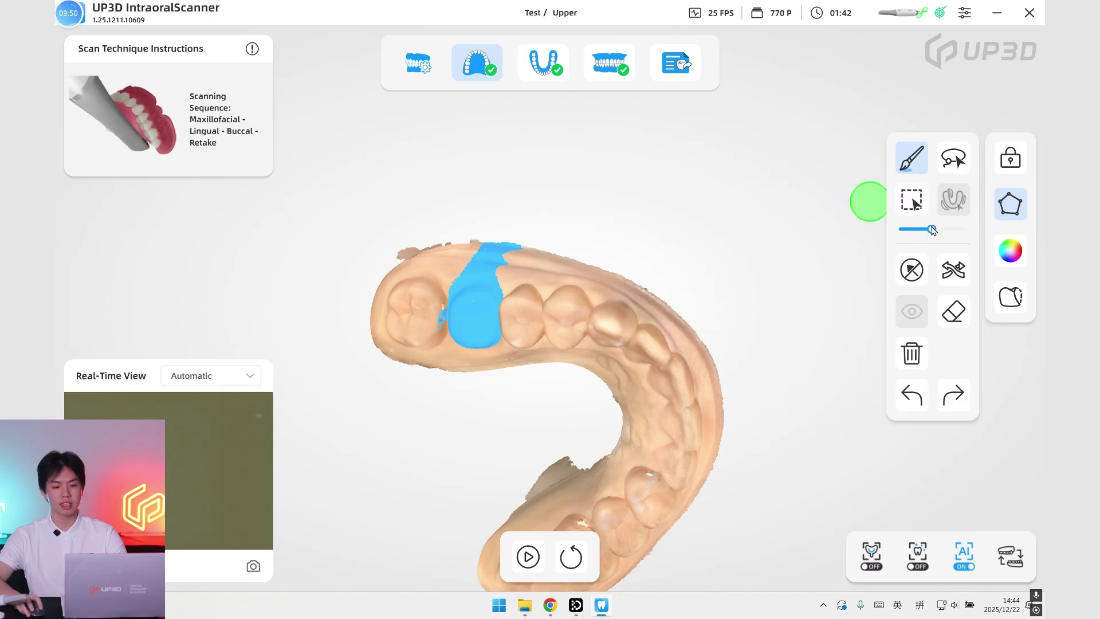
pyautogui.moveTo(932, 230)
pyautogui.mouseDown()
pyautogui.moveTo(918, 230)
pyautogui.moveTo(939, 230)
pyautogui.mouseUp()
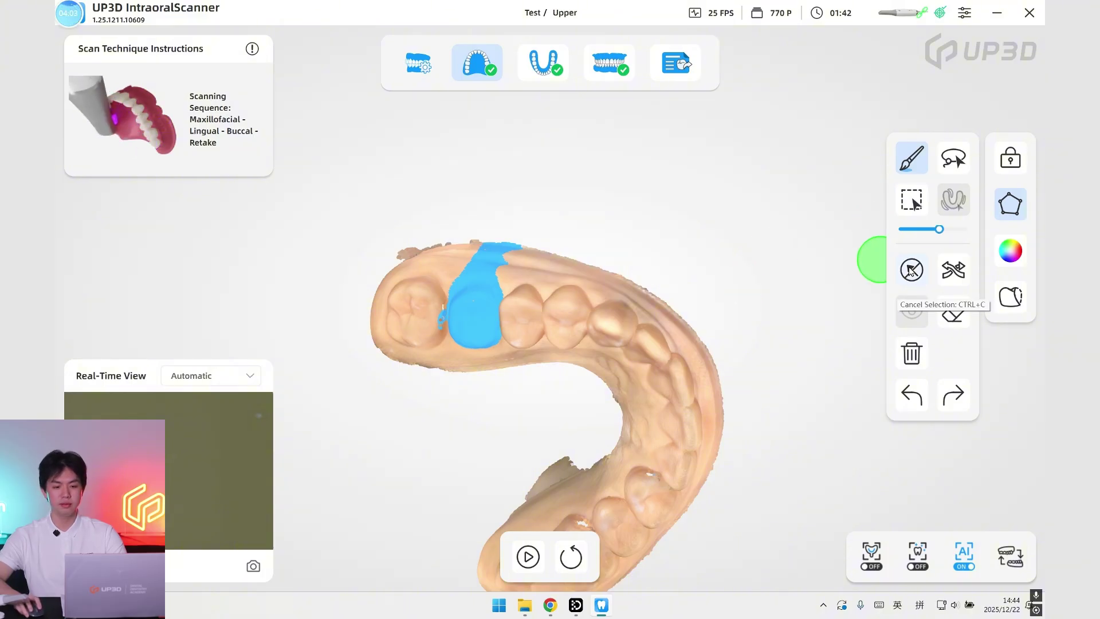
# - Brush-select the second tooth in front of the locked area, try inverting the selection, and clear it
pyautogui.moveTo(546, 270); pyautogui.dragTo(551, 339)
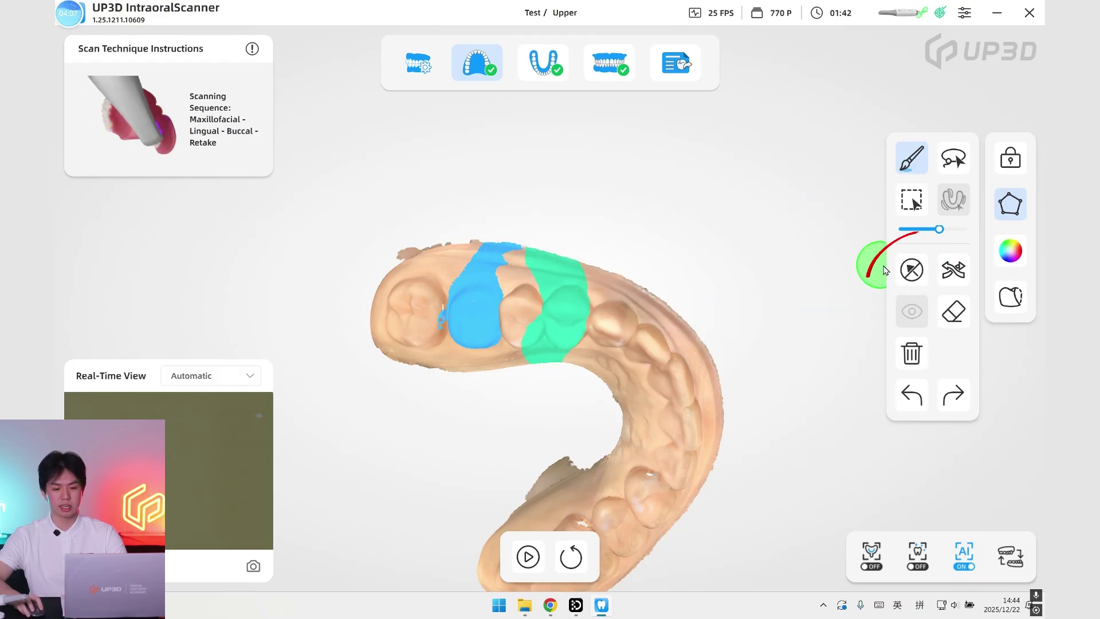
pyautogui.click(915, 269)
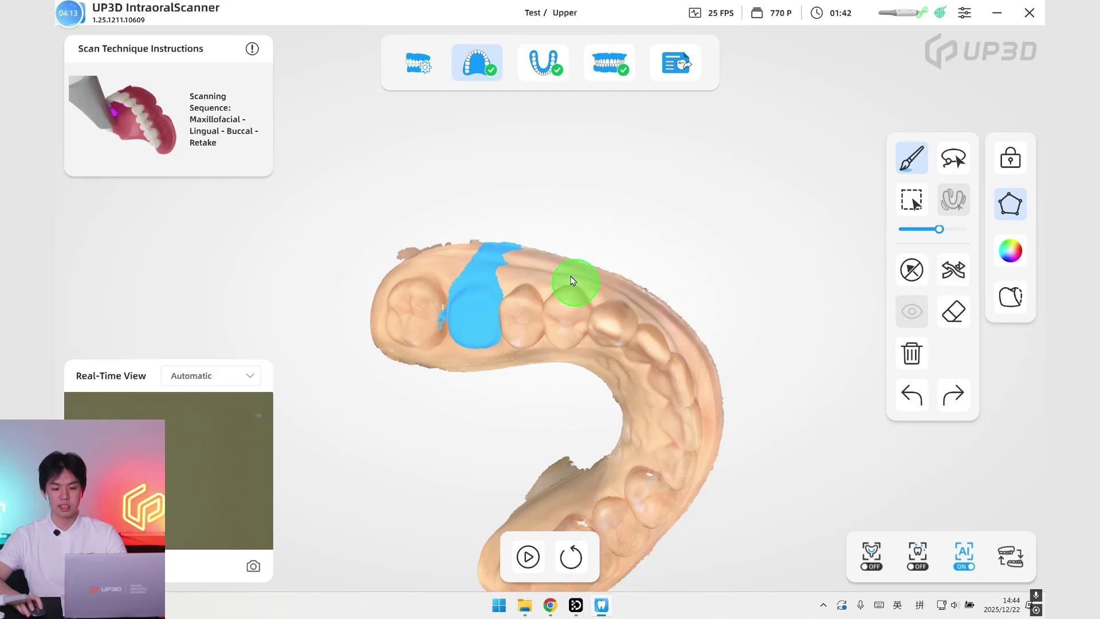
pyautogui.moveTo(548, 268)
pyautogui.mouseDown()
pyautogui.moveTo(590, 338)
pyautogui.moveTo(561, 339)
pyautogui.moveTo(565, 297)
pyautogui.mouseUp()
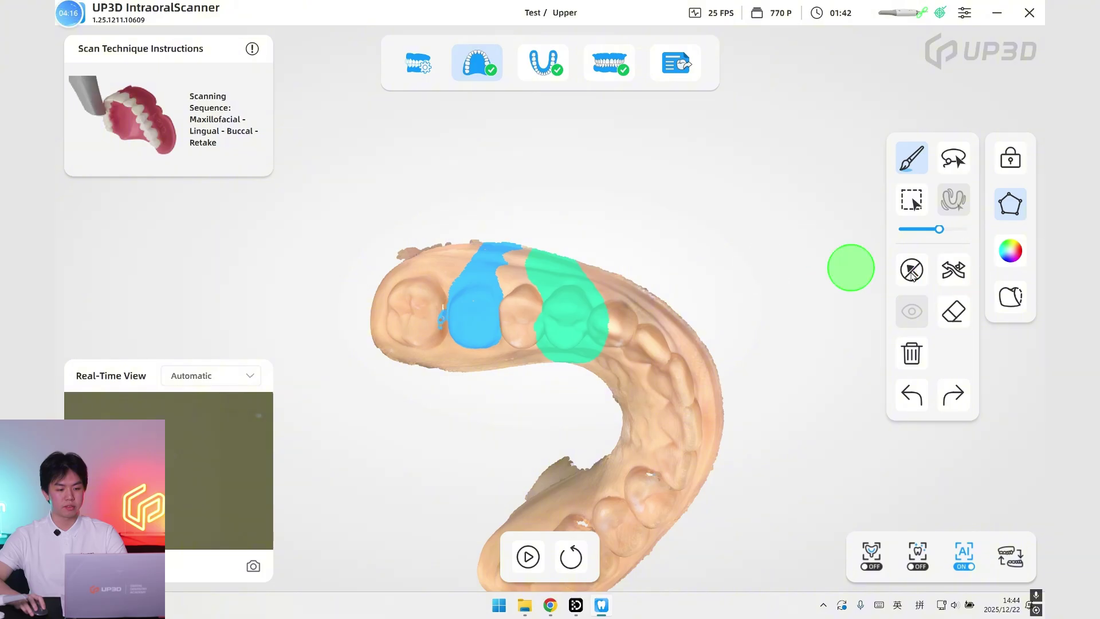
pyautogui.click(955, 271)
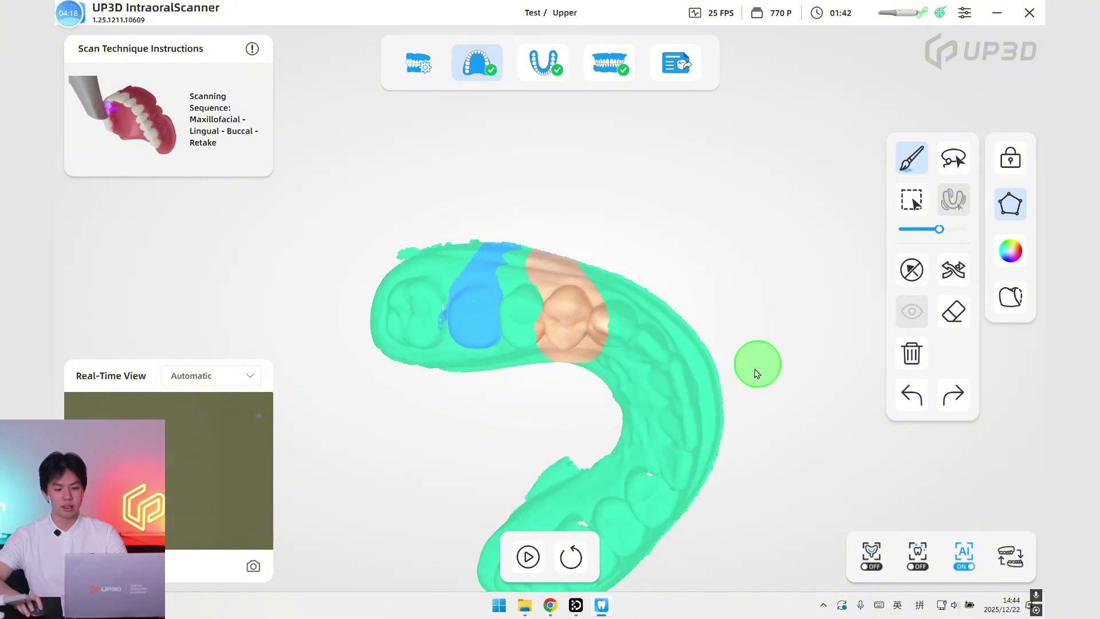
pyautogui.click(913, 270)
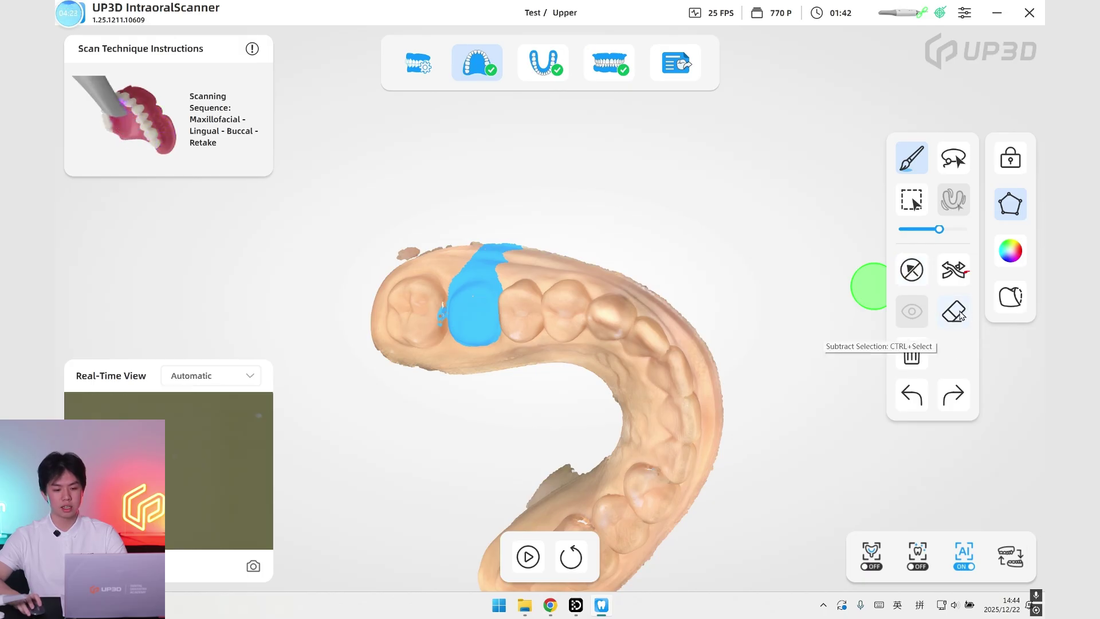
# - Brush-select two teeth in front of the locked area, subtract part of the selection, and clear the rest
pyautogui.moveTo(572, 278)
pyautogui.mouseDown()
pyautogui.moveTo(610, 345)
pyautogui.moveTo(586, 290)
pyautogui.mouseUp()
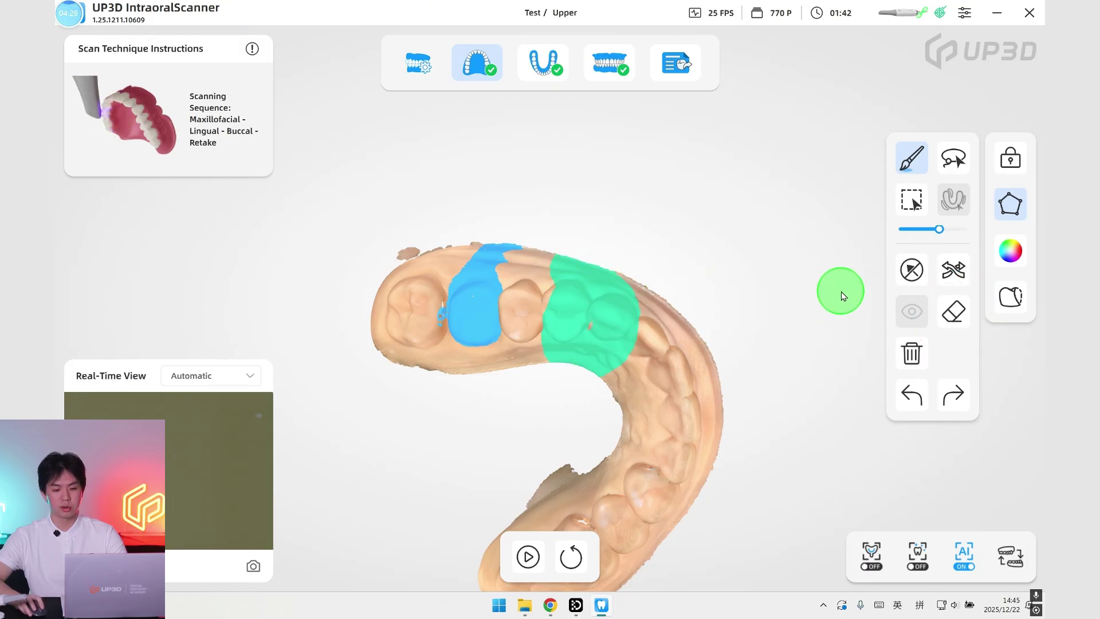
pyautogui.click(955, 313)
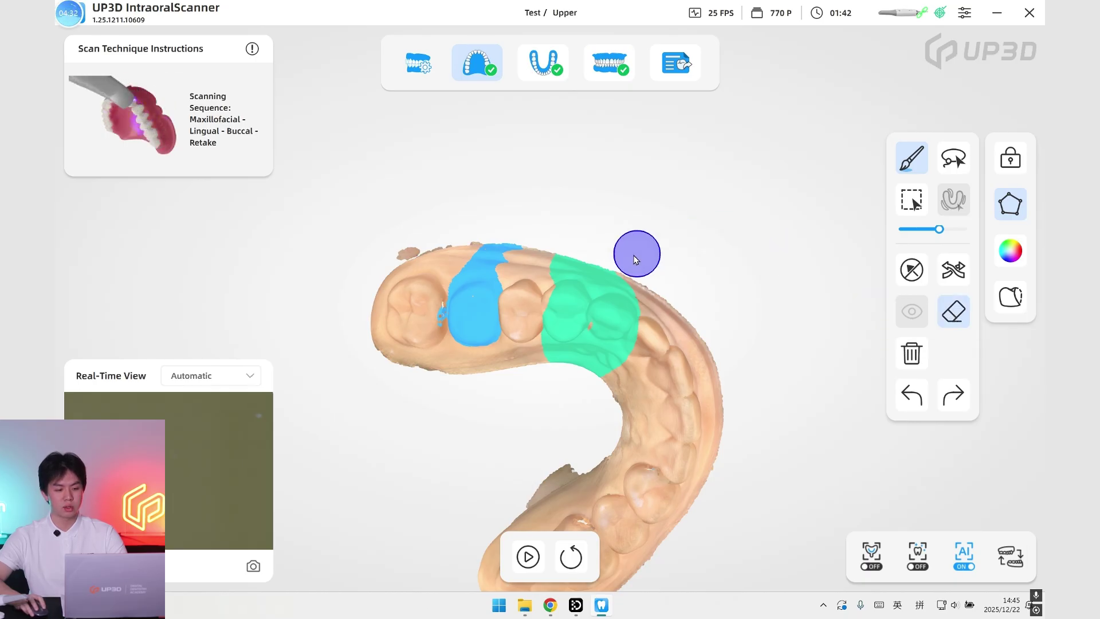
pyautogui.moveTo(626, 280); pyautogui.dragTo(641, 312)
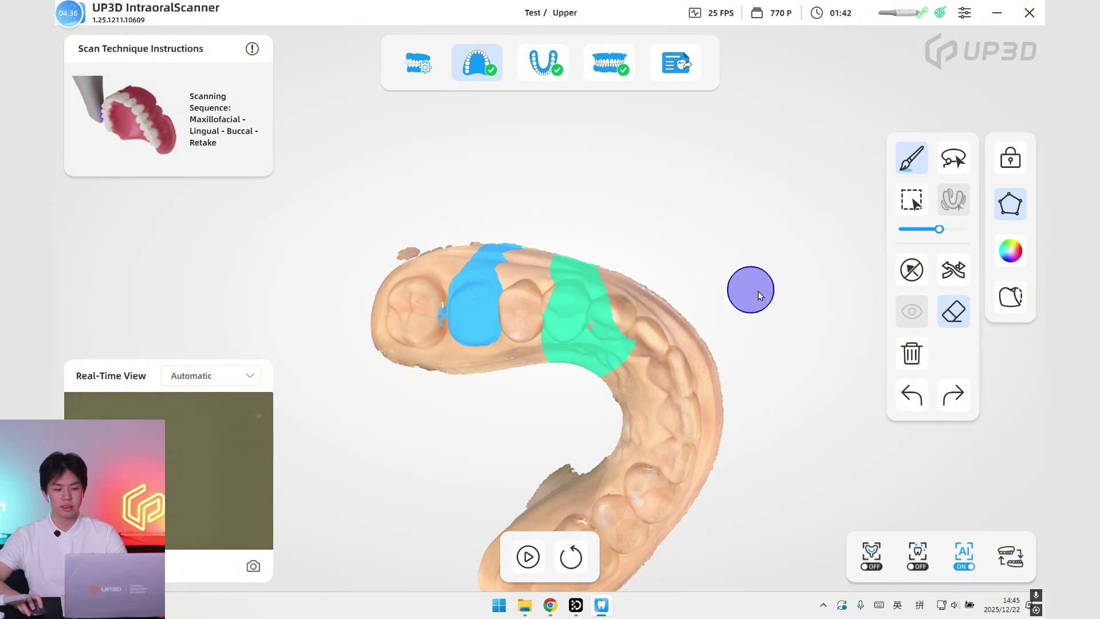
pyautogui.click(953, 312)
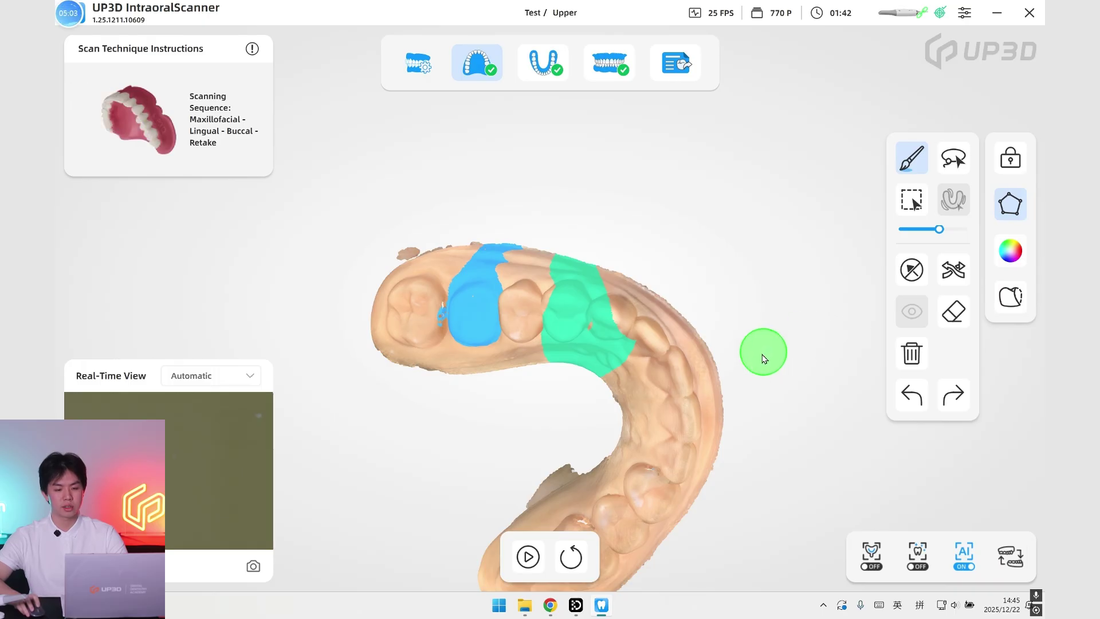
pyautogui.moveTo(633, 404); pyautogui.dragTo(725, 316, button='middle')
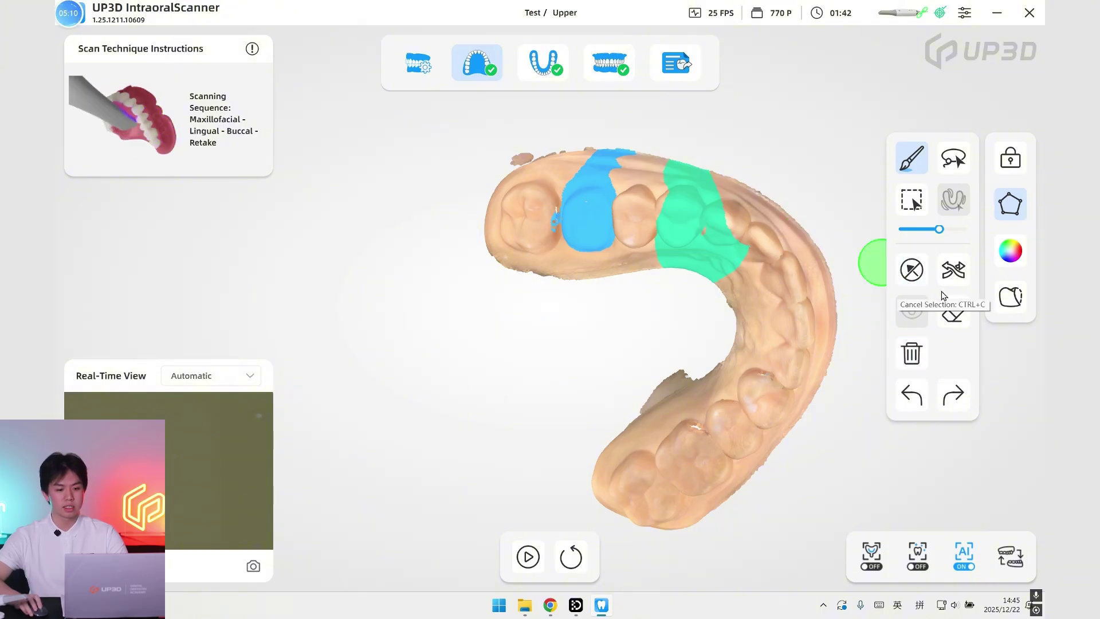
pyautogui.click(912, 269)
# - Brush-select the small floating fragment beside the rearmost molar on the upper scan and delete it
pyautogui.scroll(5, 716, 246)
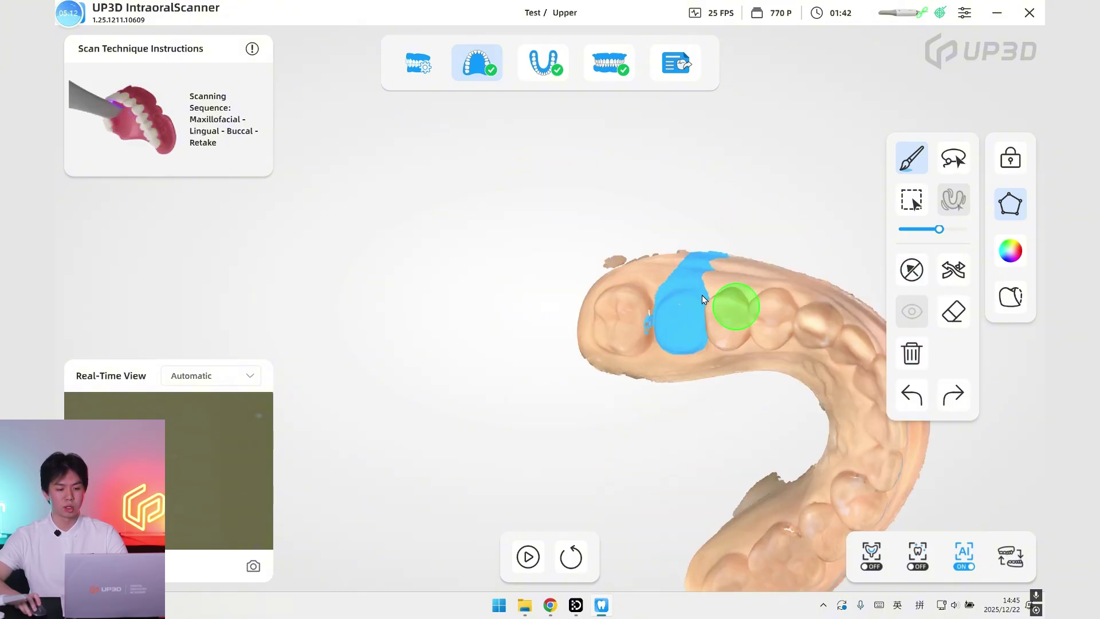
pyautogui.moveTo(656, 243)
pyautogui.mouseDown(button='right')
pyautogui.moveTo(676, 241)
pyautogui.moveTo(648, 249)
pyautogui.moveTo(691, 256)
pyautogui.mouseUp(button='right')
pyautogui.click(648, 250)
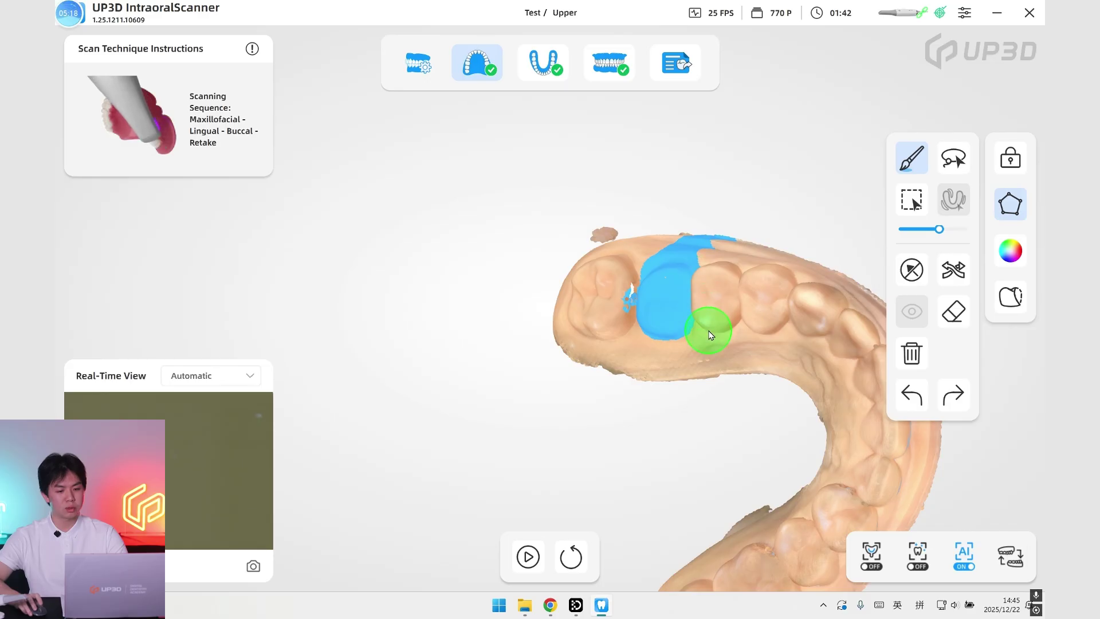
pyautogui.moveTo(710, 334); pyautogui.dragTo(715, 350, button='right')
pyautogui.moveTo(633, 227); pyautogui.dragTo(817, 190, button='right')
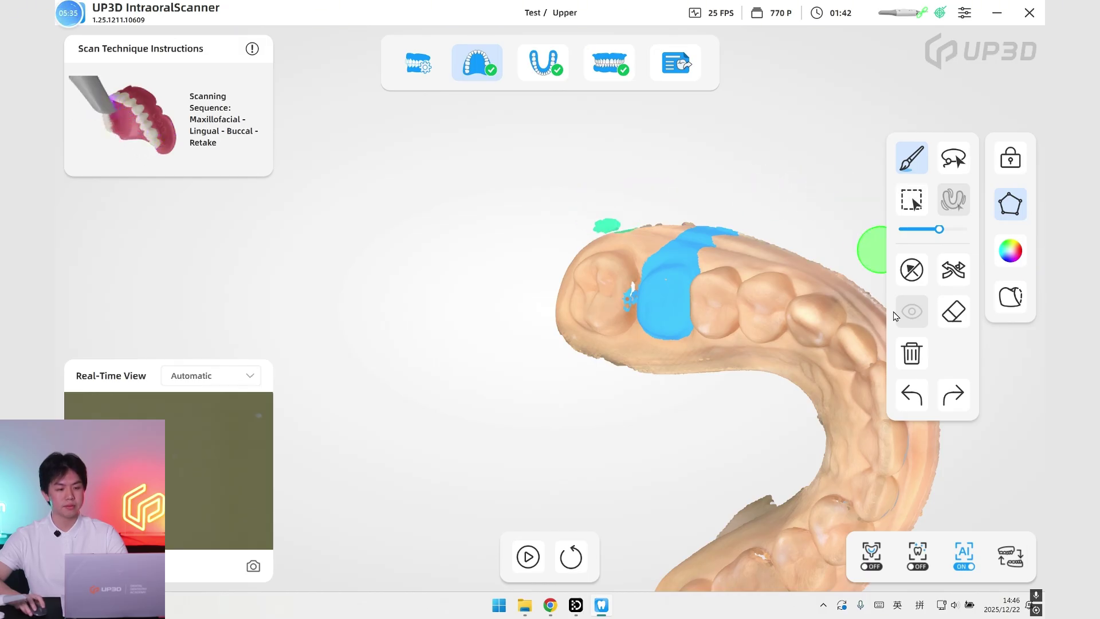
pyautogui.click(918, 349)
pyautogui.moveTo(751, 287)
pyautogui.mouseDown(button='right')
pyautogui.moveTo(758, 314)
pyautogui.moveTo(777, 304)
pyautogui.mouseUp(button='right')
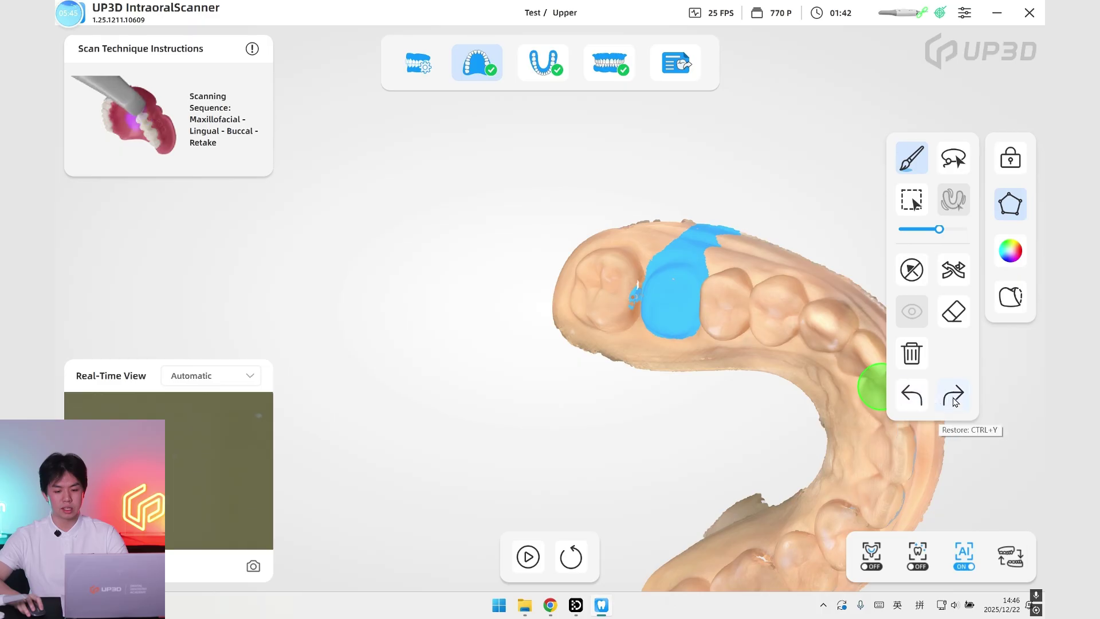
# - Undo the last fragment deletion and close the selection and trimming tools
pyautogui.click(913, 395)
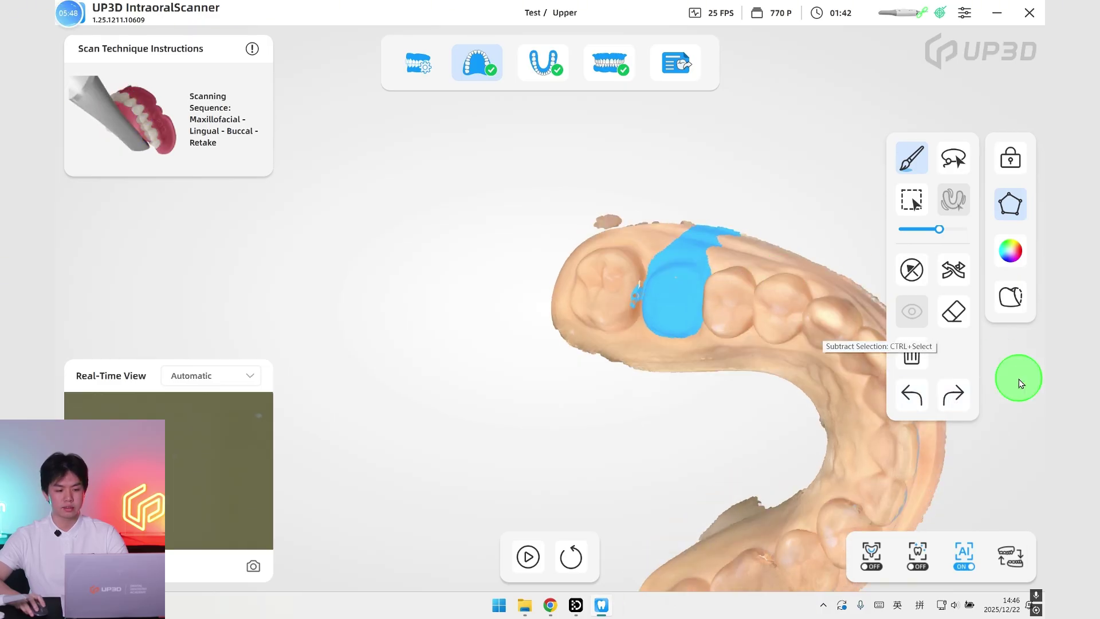
pyautogui.click(1022, 207)
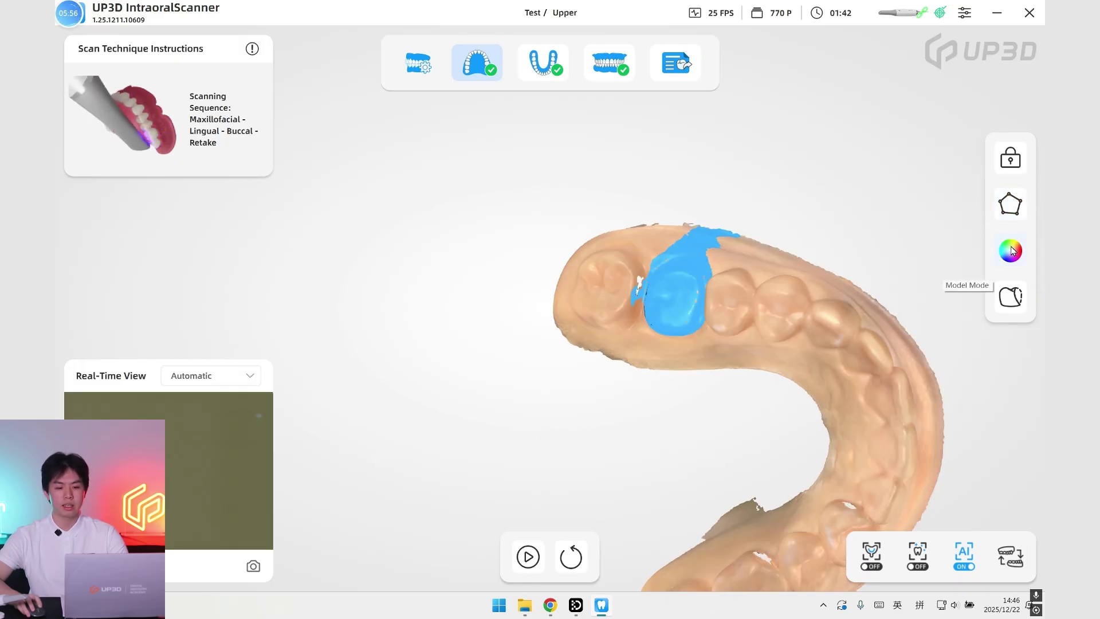
# - Show the upper scan without color, examine the surface around the locked tooth, and restore the color display
pyautogui.moveTo(855, 296)
pyautogui.mouseDown(button='middle')
pyautogui.moveTo(801, 241)
pyautogui.moveTo(775, 232)
pyautogui.mouseUp(button='middle')
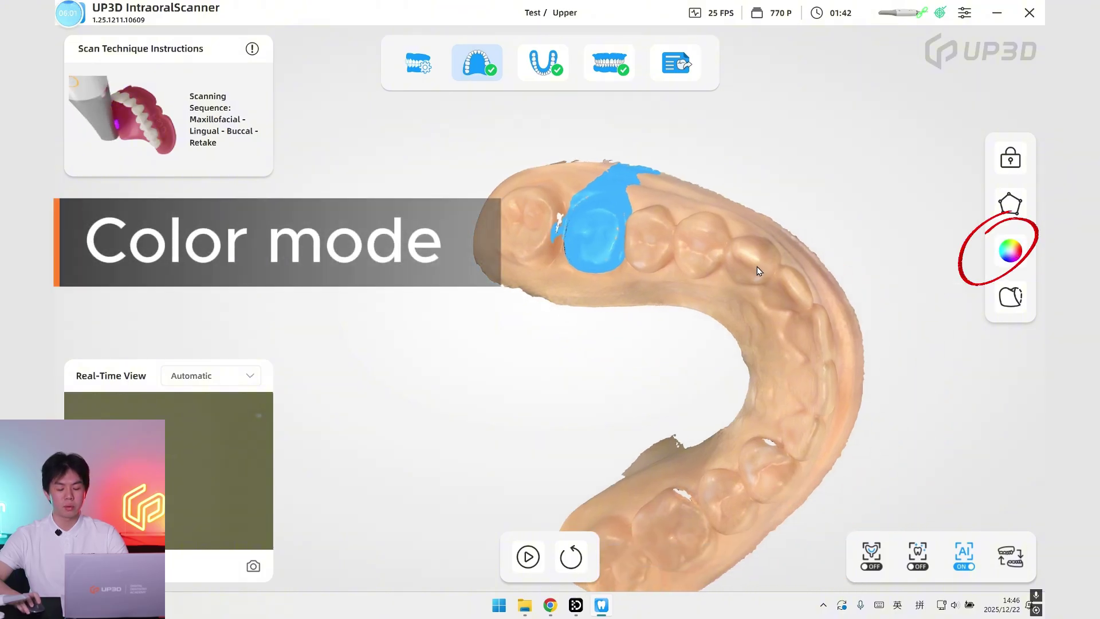
pyautogui.click(1005, 253)
pyautogui.moveTo(756, 436)
pyautogui.mouseDown(button='middle')
pyautogui.moveTo(728, 327)
pyautogui.moveTo(886, 421)
pyautogui.moveTo(584, 381)
pyautogui.moveTo(631, 365)
pyautogui.moveTo(607, 366)
pyautogui.moveTo(585, 321)
pyautogui.moveTo(422, 310)
pyautogui.mouseUp(button='middle')
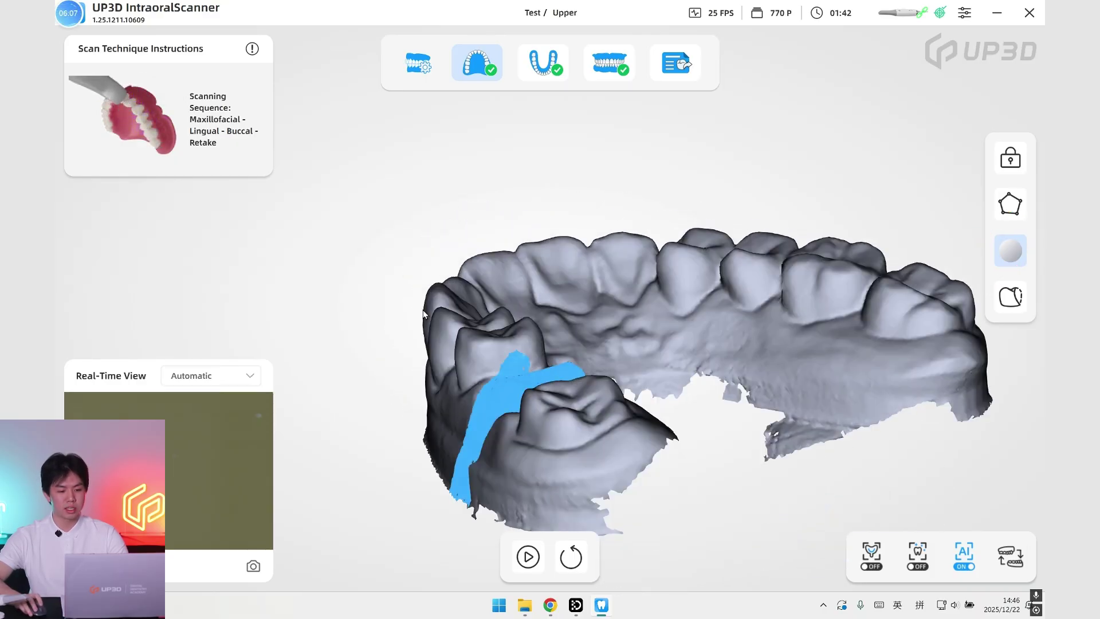
pyautogui.click(1008, 260)
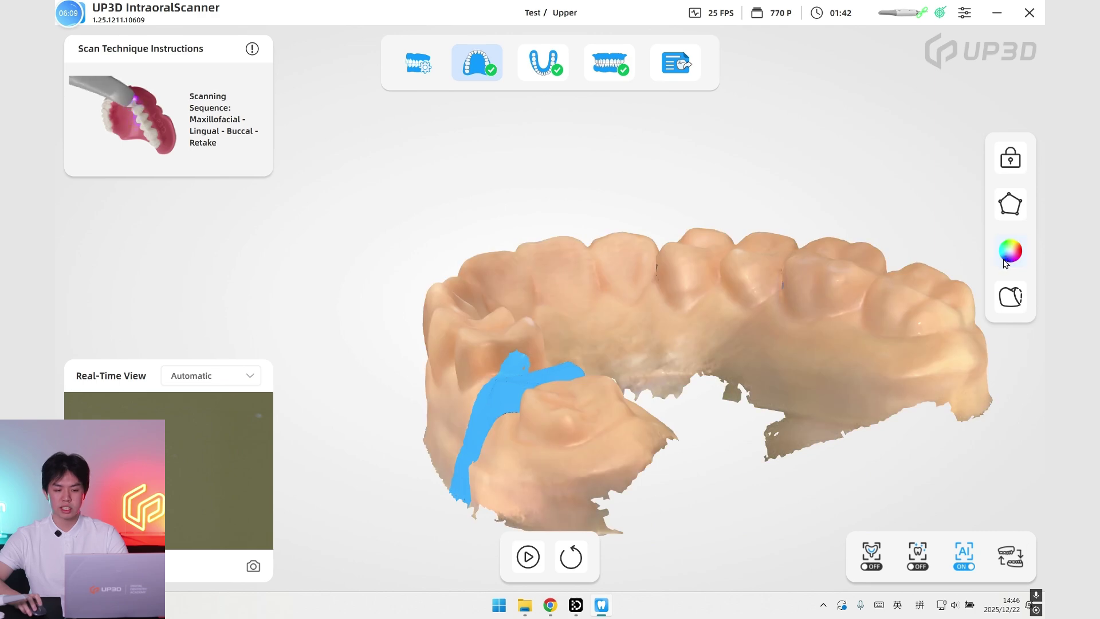
# - Turn on the model rendering mode and view the full upper arch from the chewing side
pyautogui.click(1011, 299)
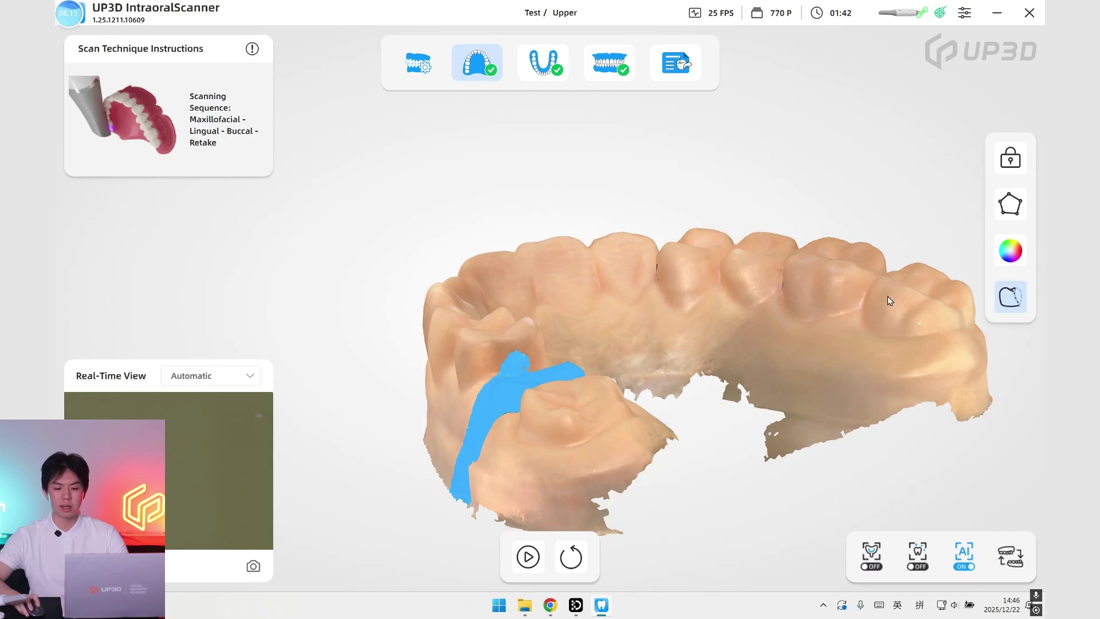
pyautogui.moveTo(841, 292); pyautogui.dragTo(778, 318)
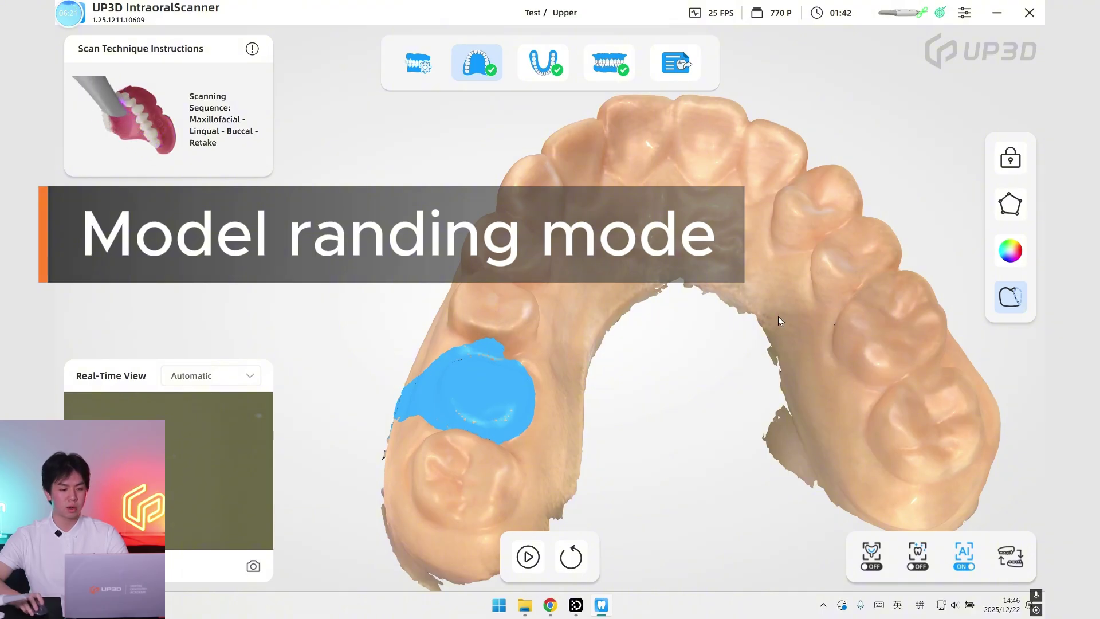
pyautogui.moveTo(778, 318); pyautogui.dragTo(758, 327)
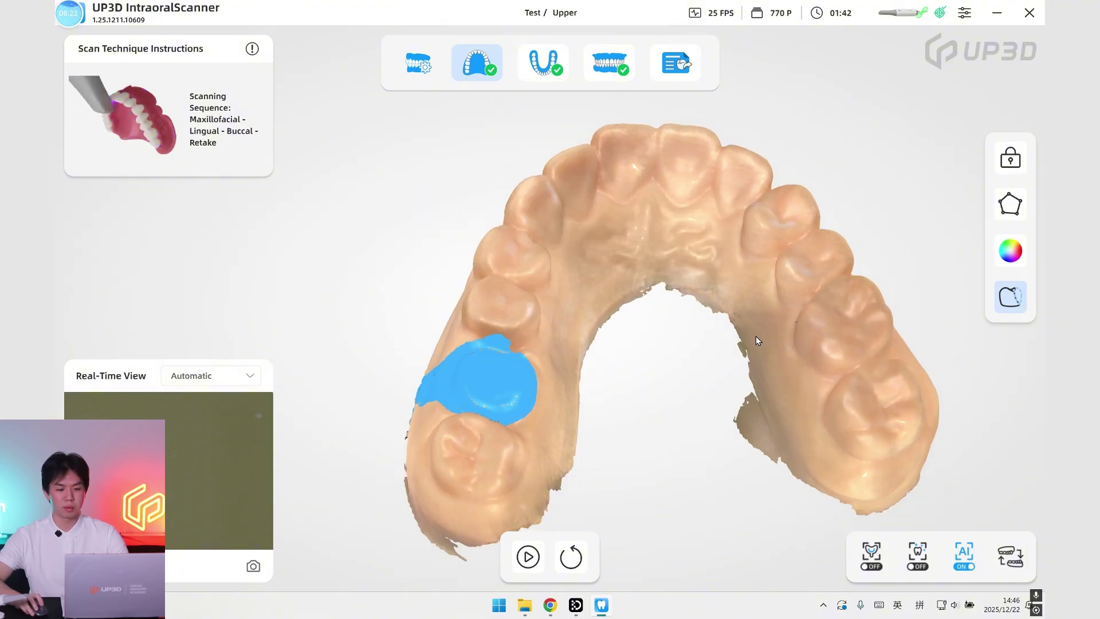